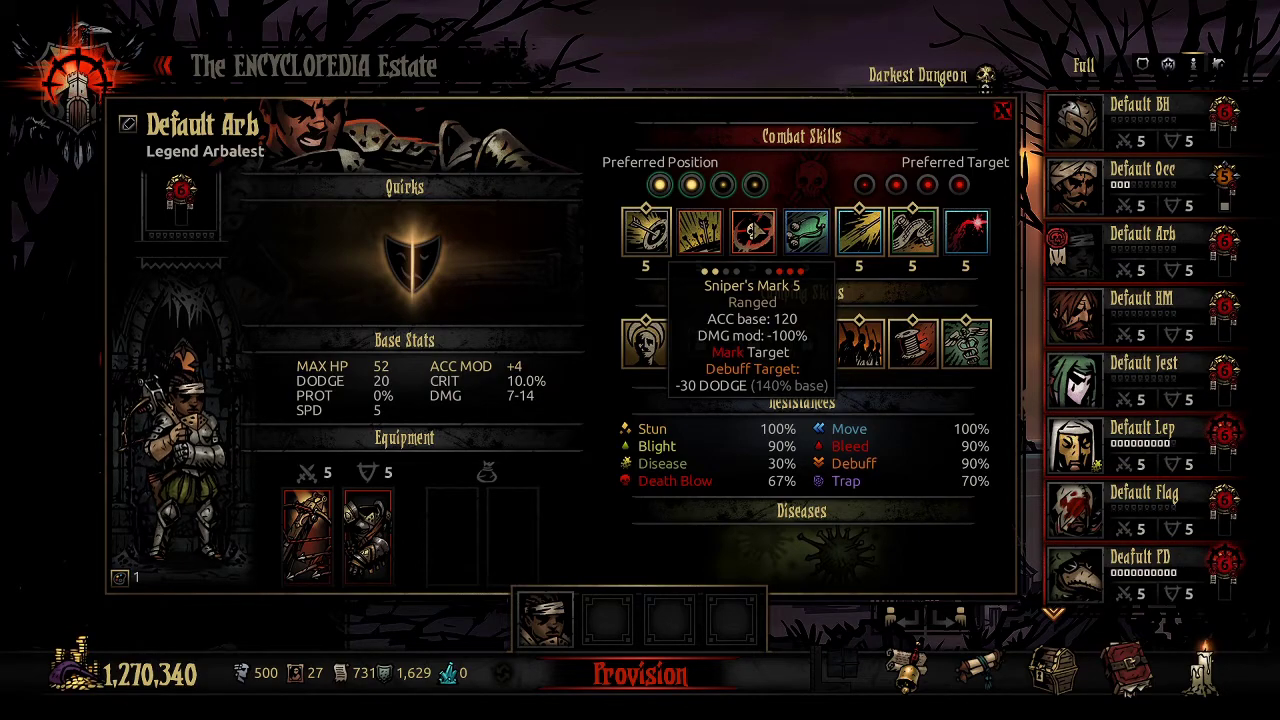
Switch to the Damage Calculator workbook in Excel and highlight the Arbalest's row in the character table to review its stats
key("alt+Tab")
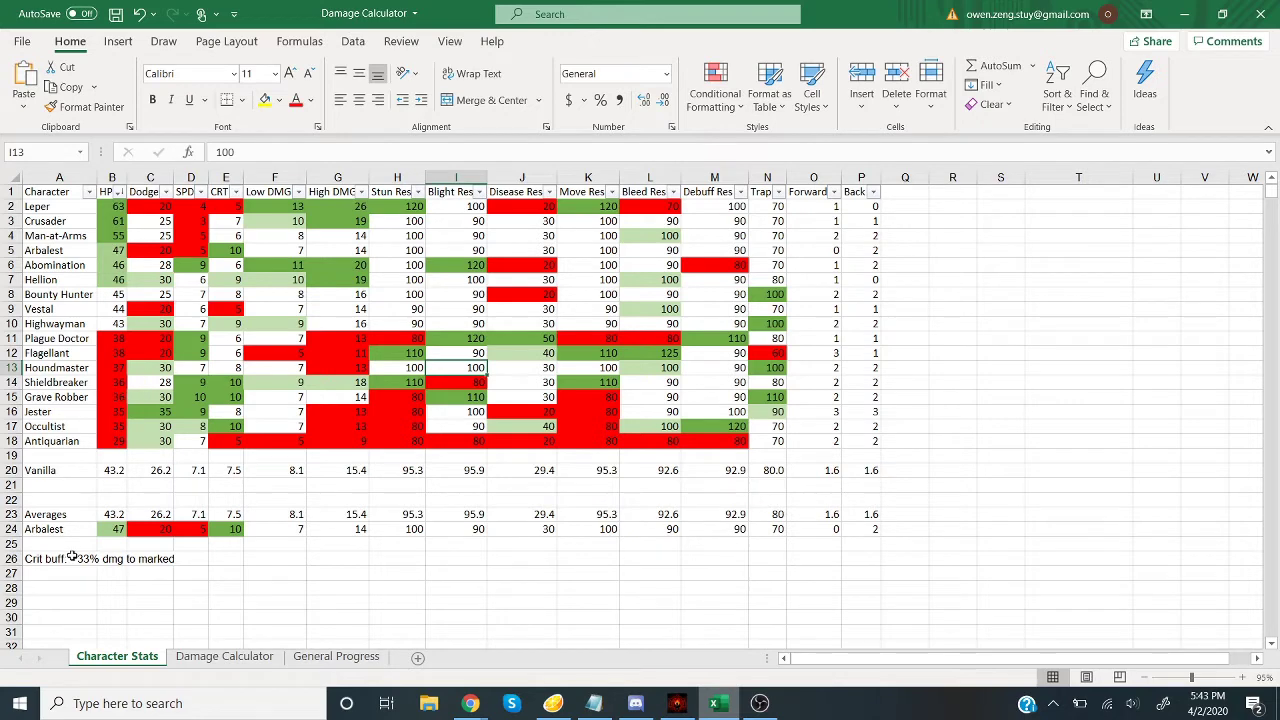
left_click_drag(42, 250, 875, 255)
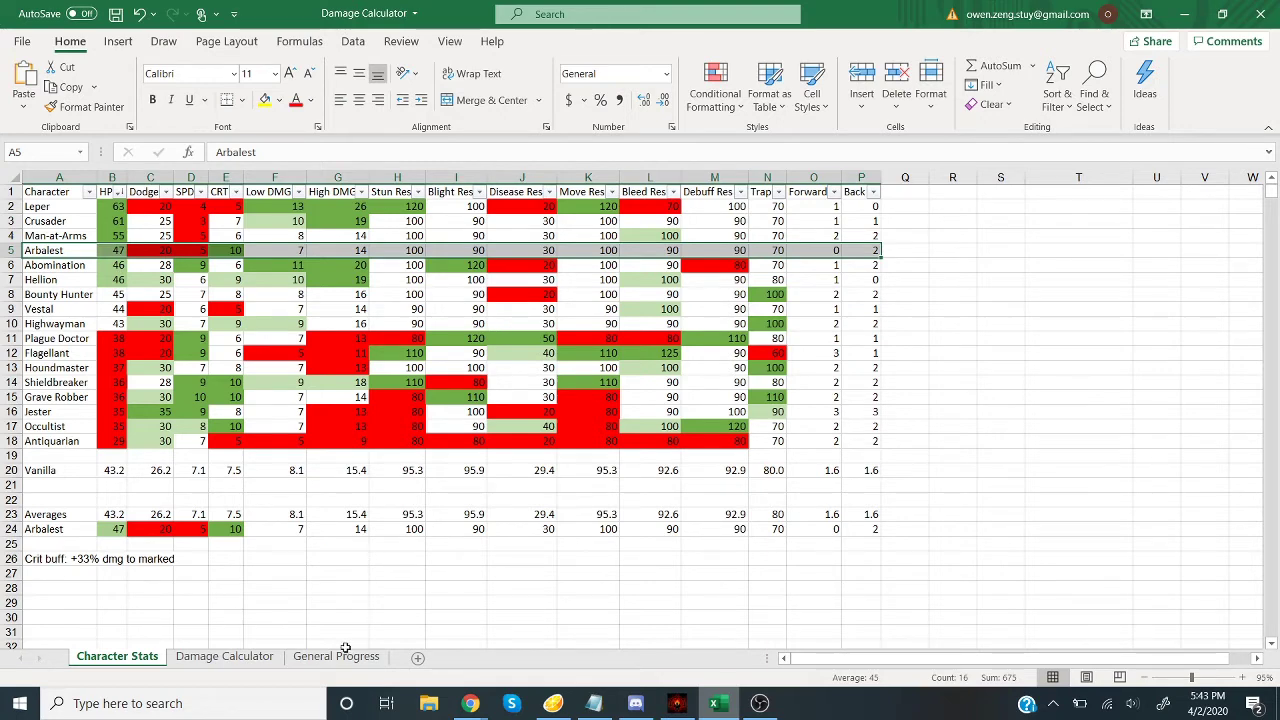
left_click(112, 501)
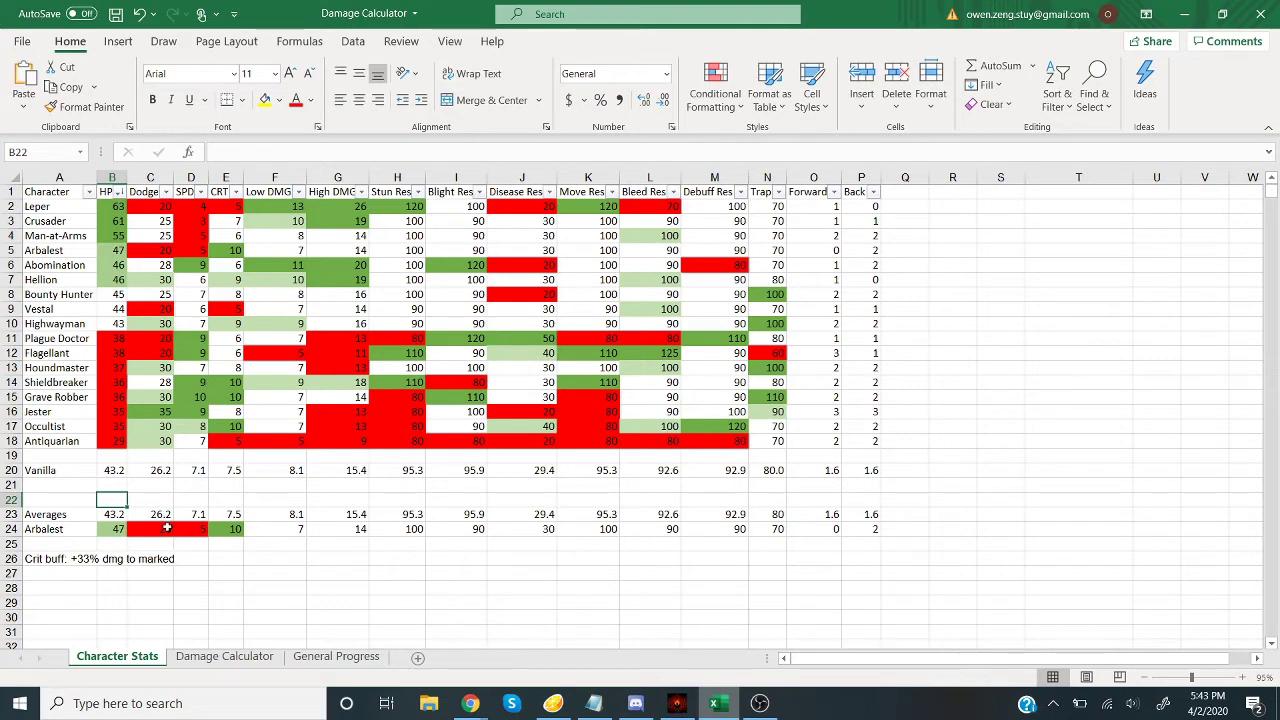
Sort the character table from largest to smallest by Dodge, followed by a largest-to-smallest sort by SPD
left_click(166, 191)
left_click(150, 236)
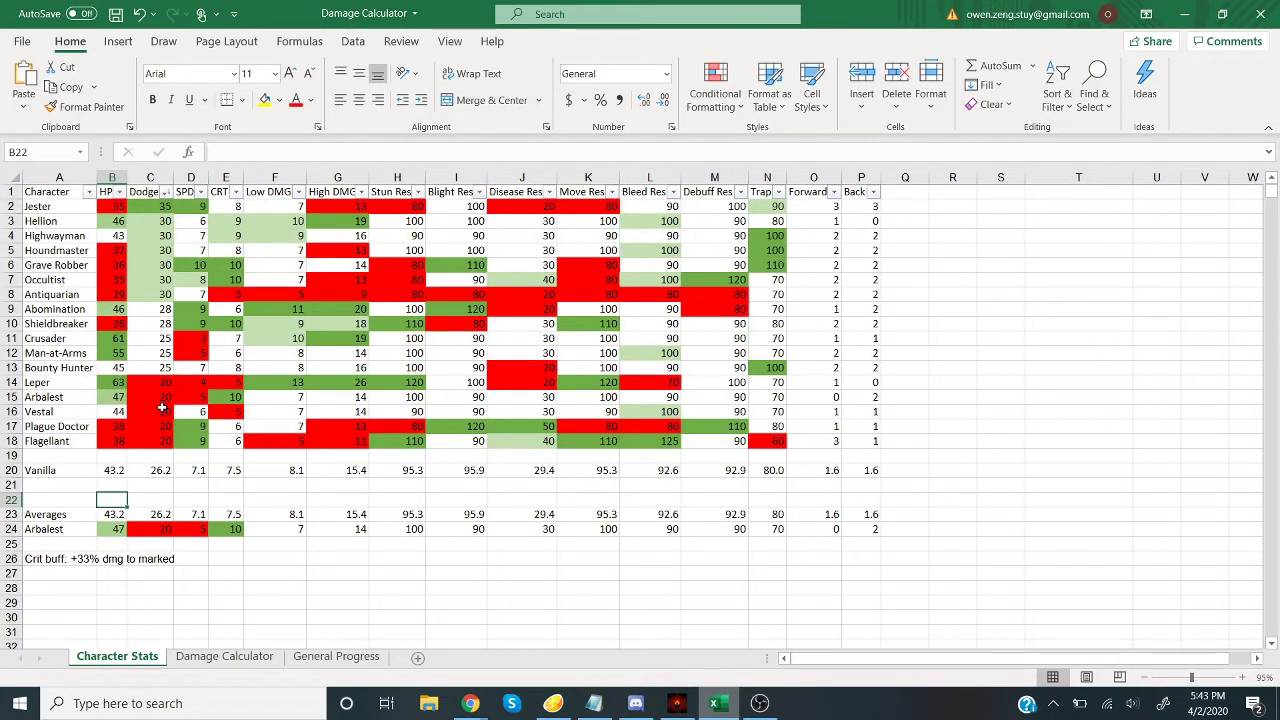
left_click(201, 191)
left_click(82, 235)
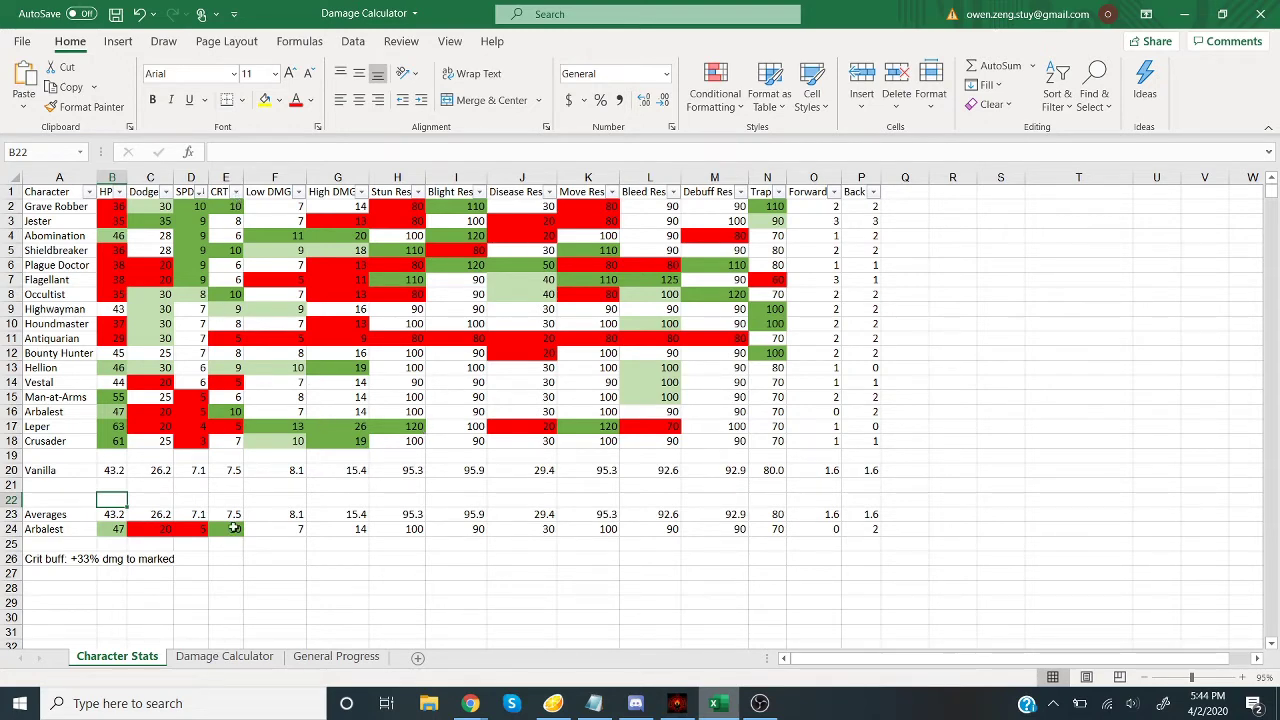
Sort the character table from largest to smallest by CRT and check the Arbalest's low and high damage against the averages
left_click(235, 191)
left_click(230, 234)
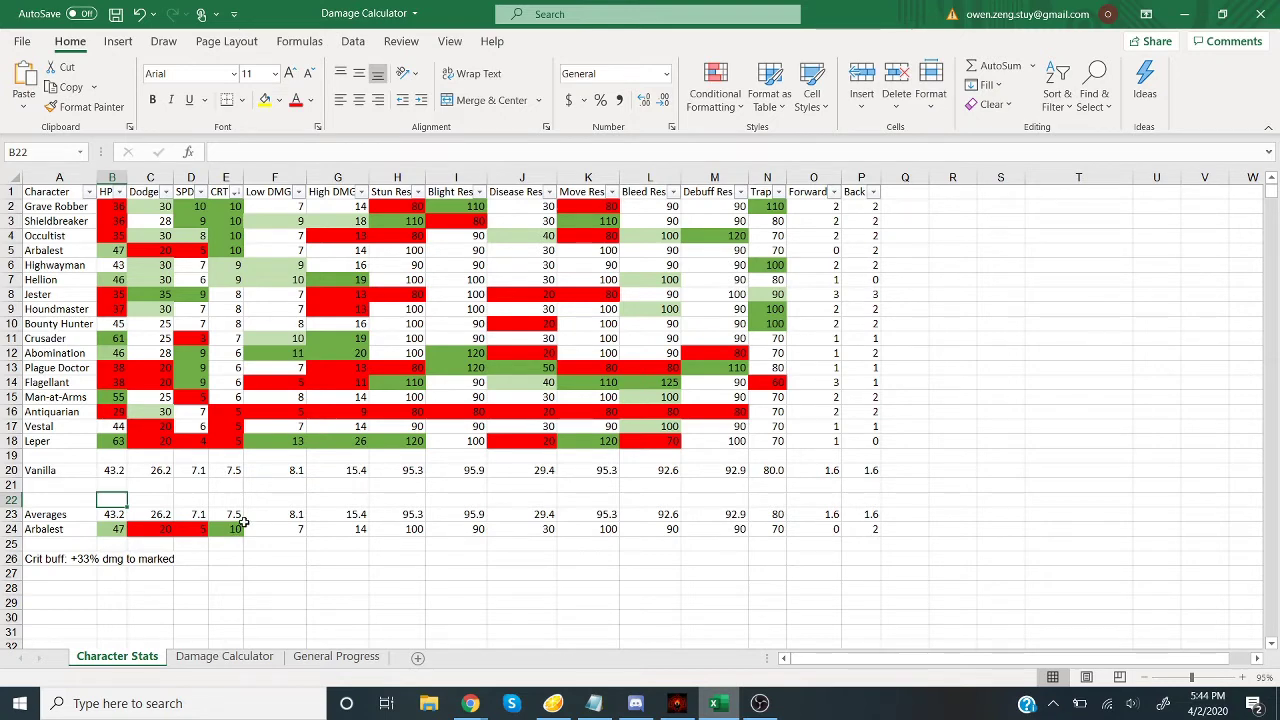
left_click_drag(291, 533, 318, 524)
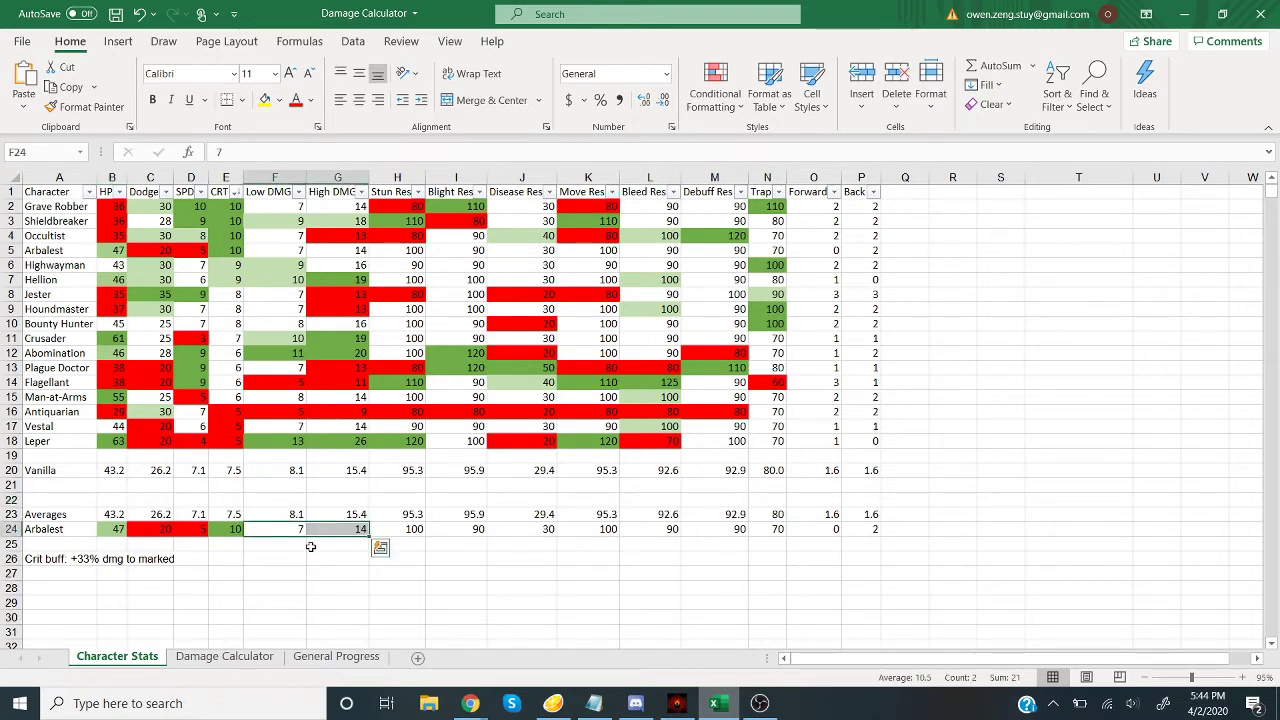
left_click(340, 545)
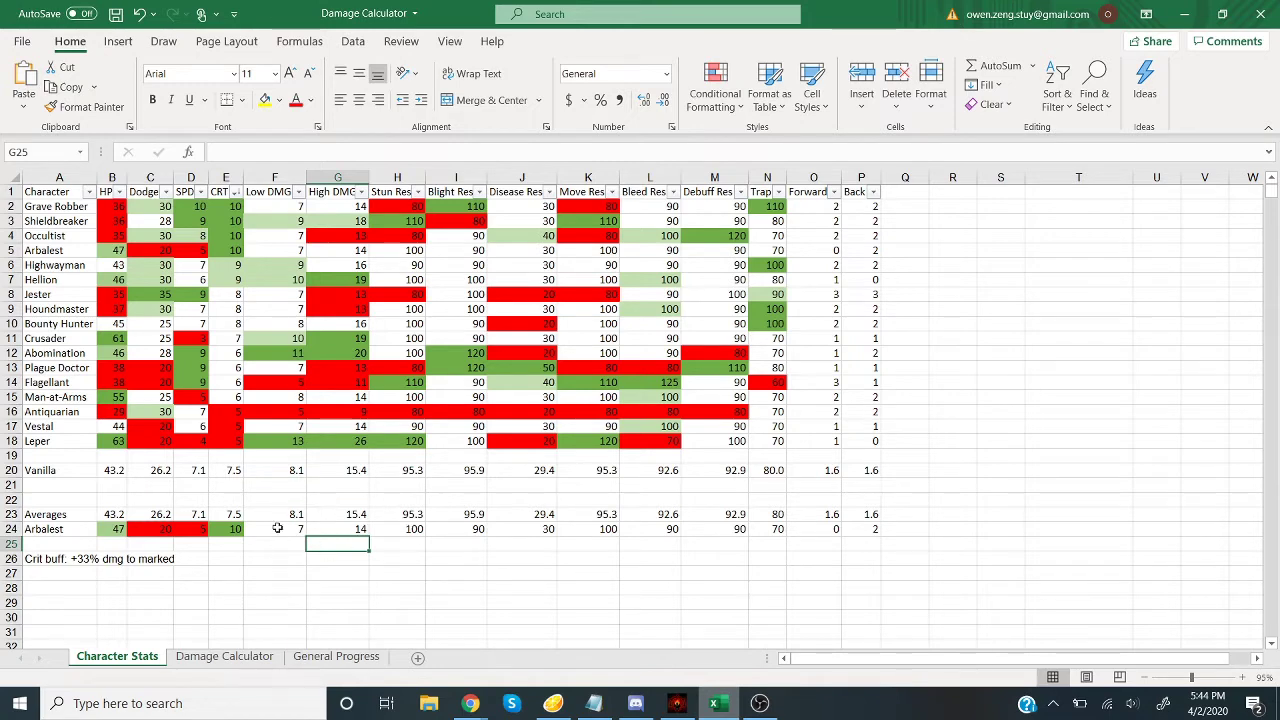
Sort the character table from largest to smallest by High DMG and compare the Arbalest's damage range with the Grave Robber's and Vestal's
left_click(362, 191)
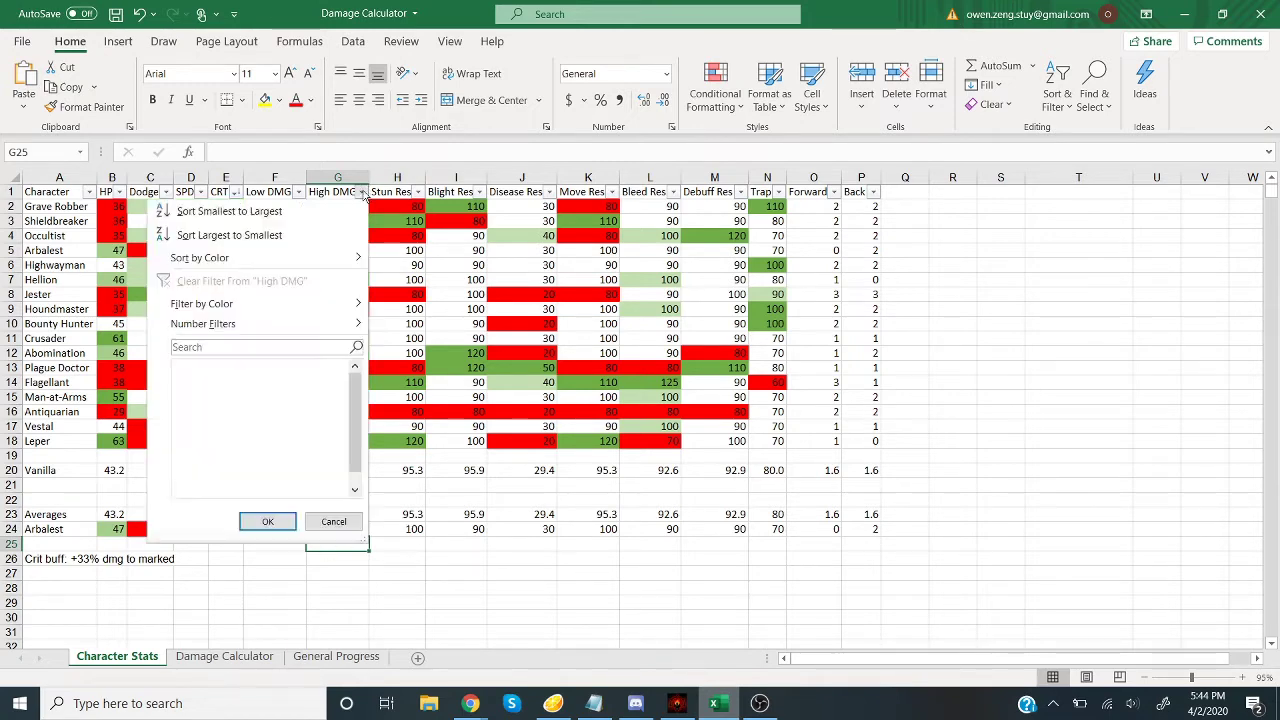
left_click(230, 228)
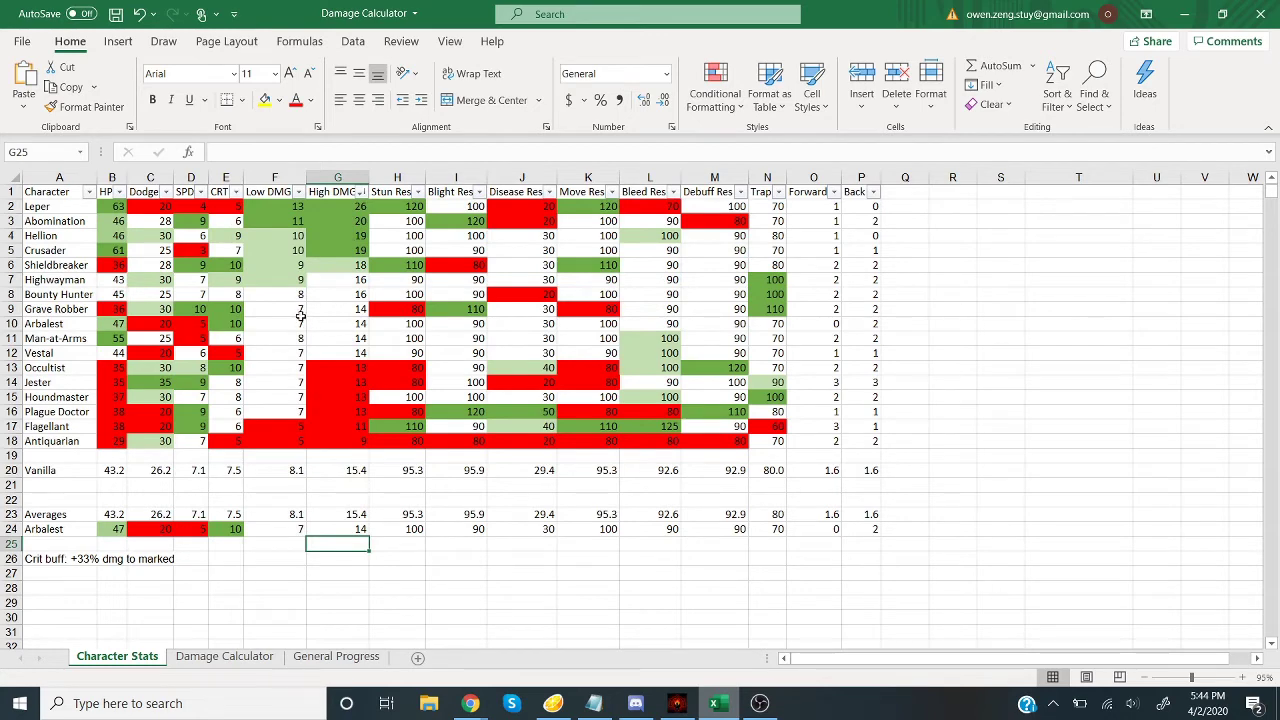
left_click_drag(299, 312, 329, 320)
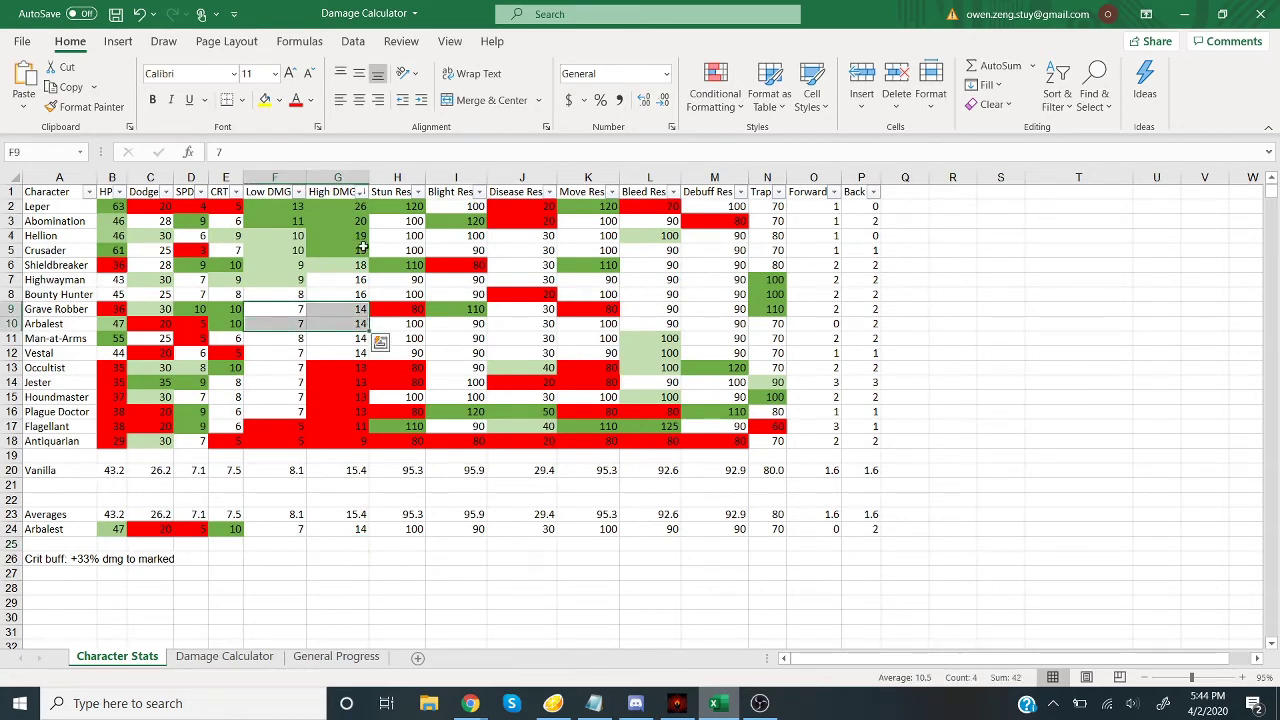
left_click_drag(286, 354, 340, 353)
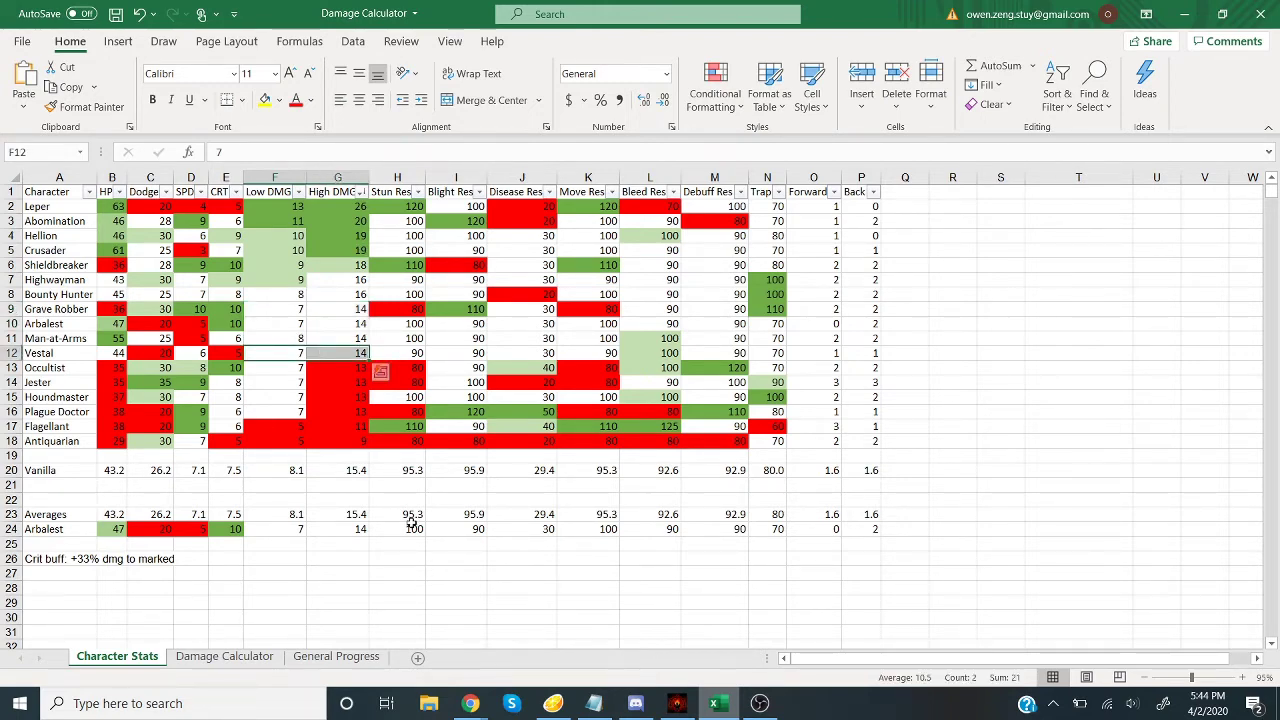
Examine each of the Arbalest's resistances in row 24, from Stun Res through Trap, against the averages above
left_click(414, 523)
key("Right")
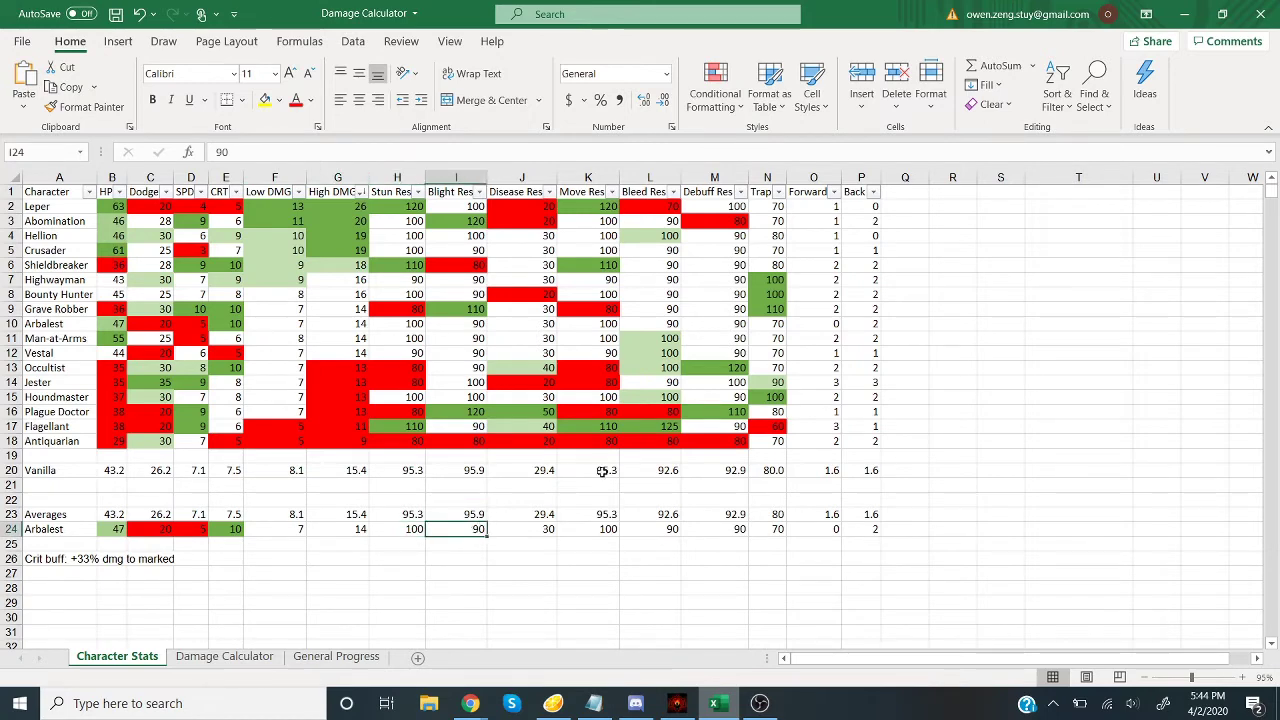
left_click(548, 522)
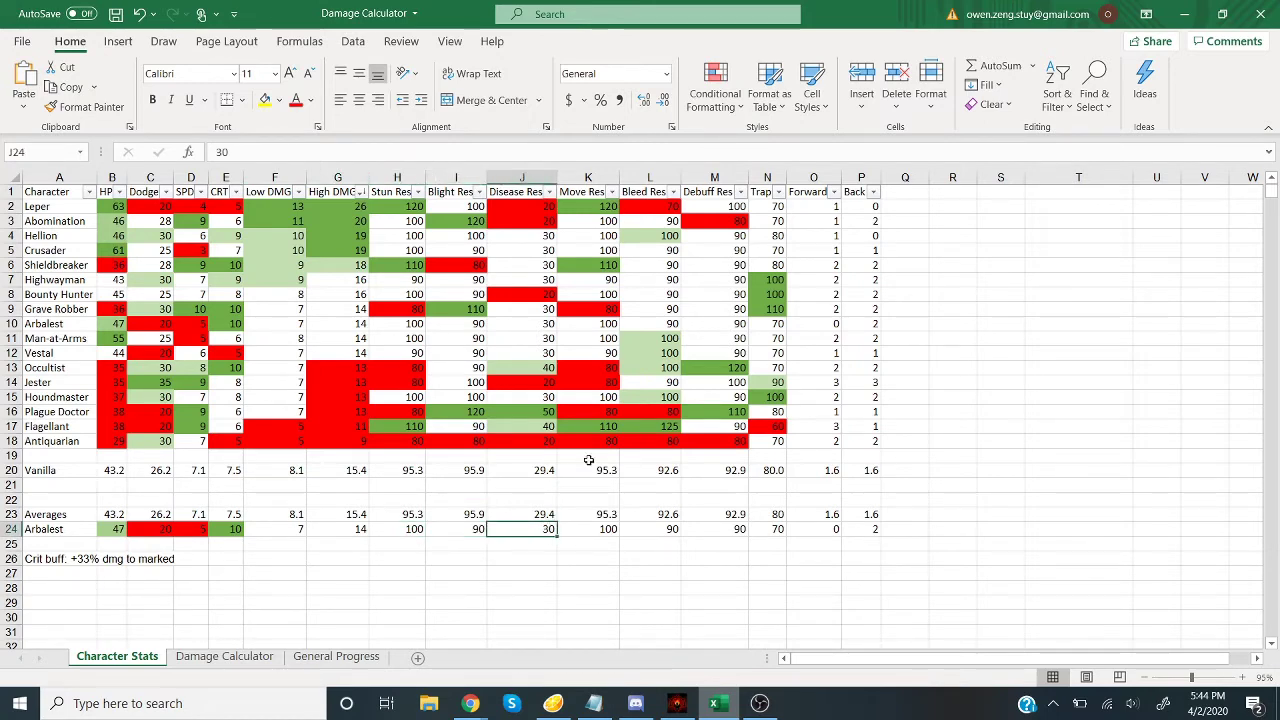
left_click(598, 529)
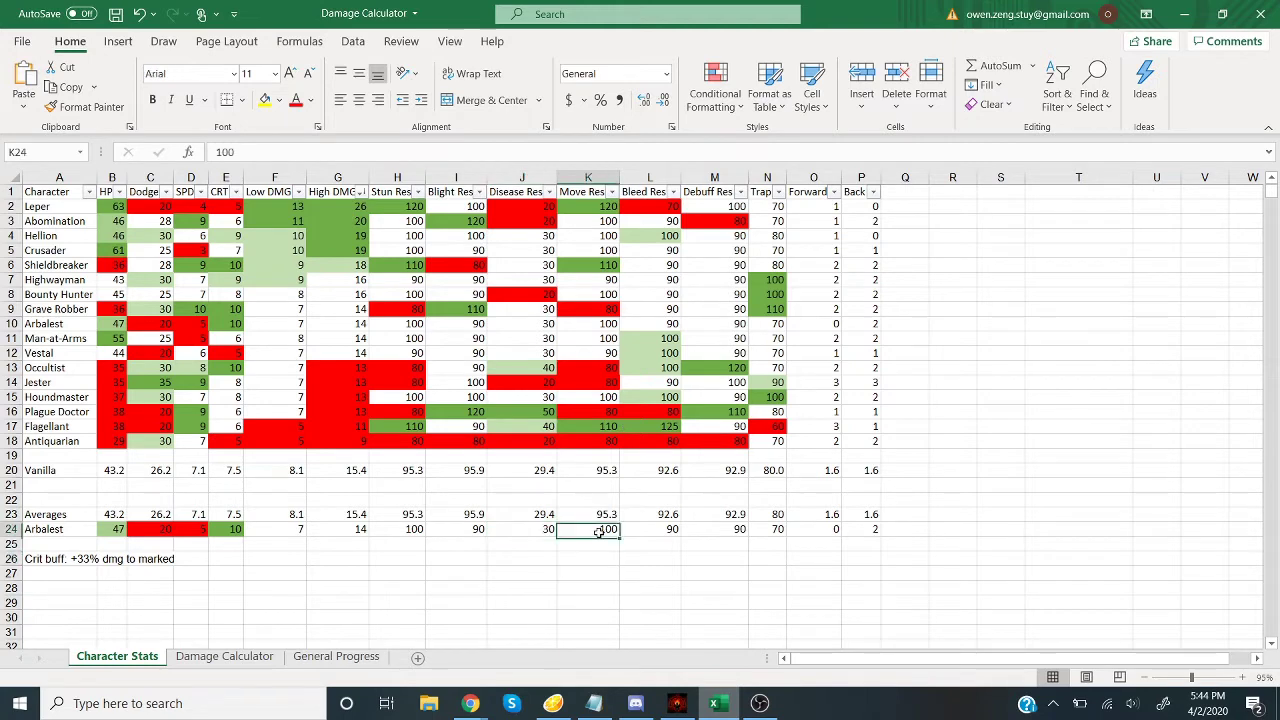
left_click(640, 528)
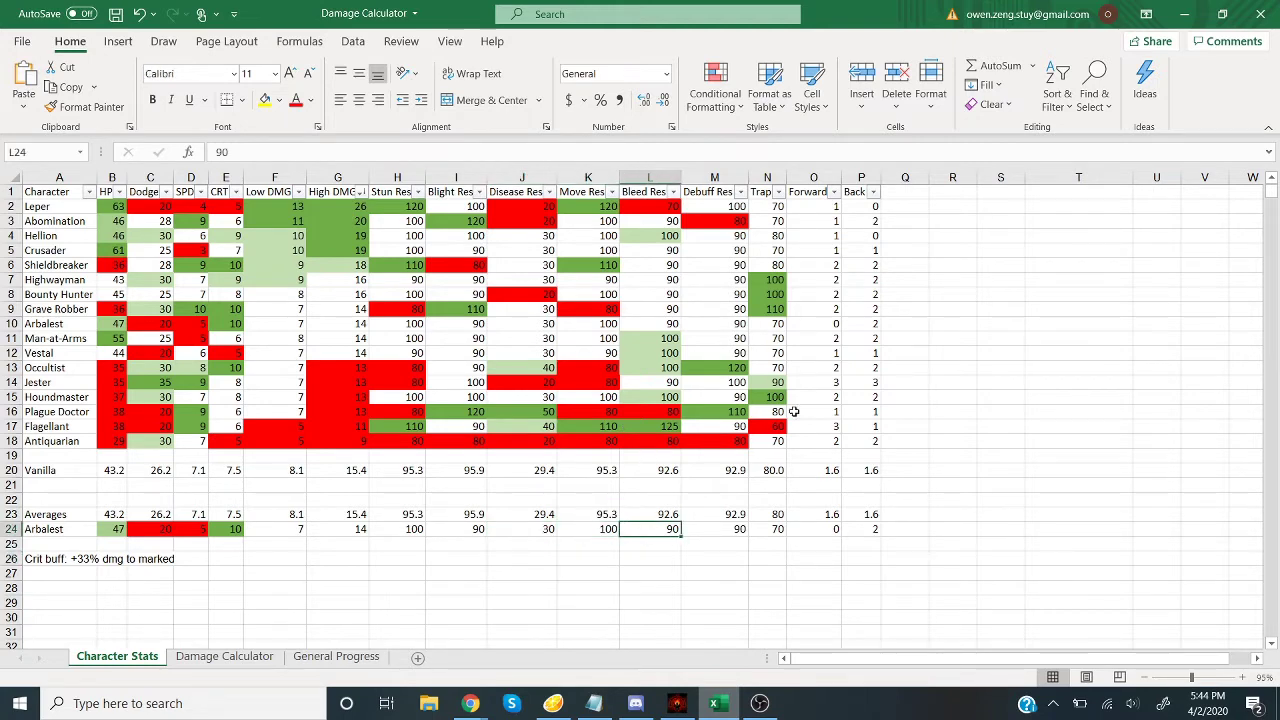
left_click(737, 530)
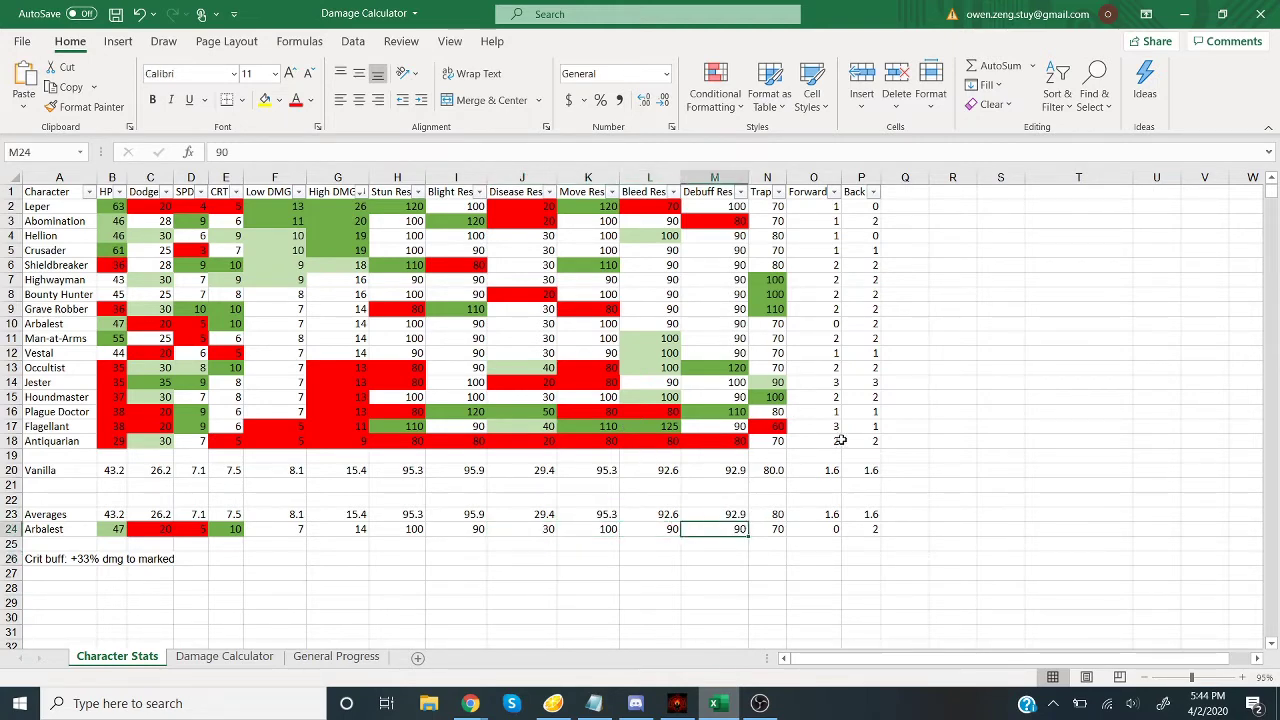
left_click(775, 527)
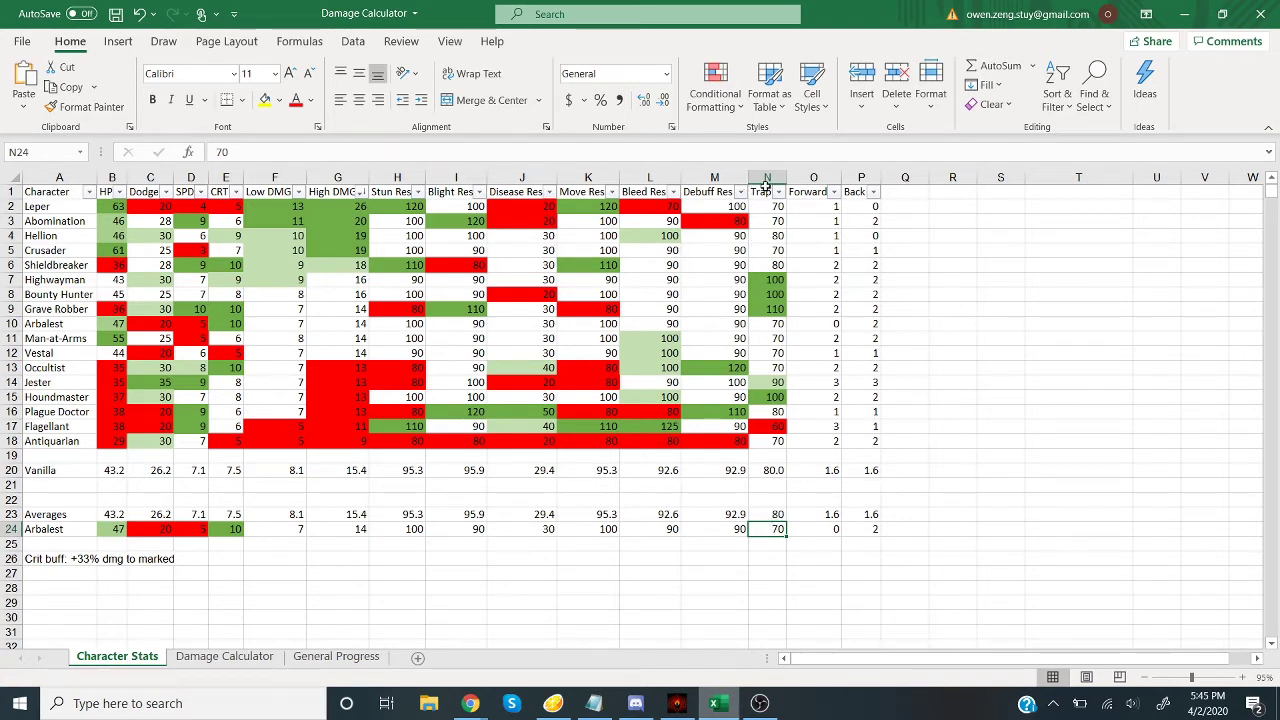
Sort the character table from largest to smallest by Trap and highlight the Trap cells from the Leper to the Antiquarian
left_click(778, 191)
left_click(740, 231)
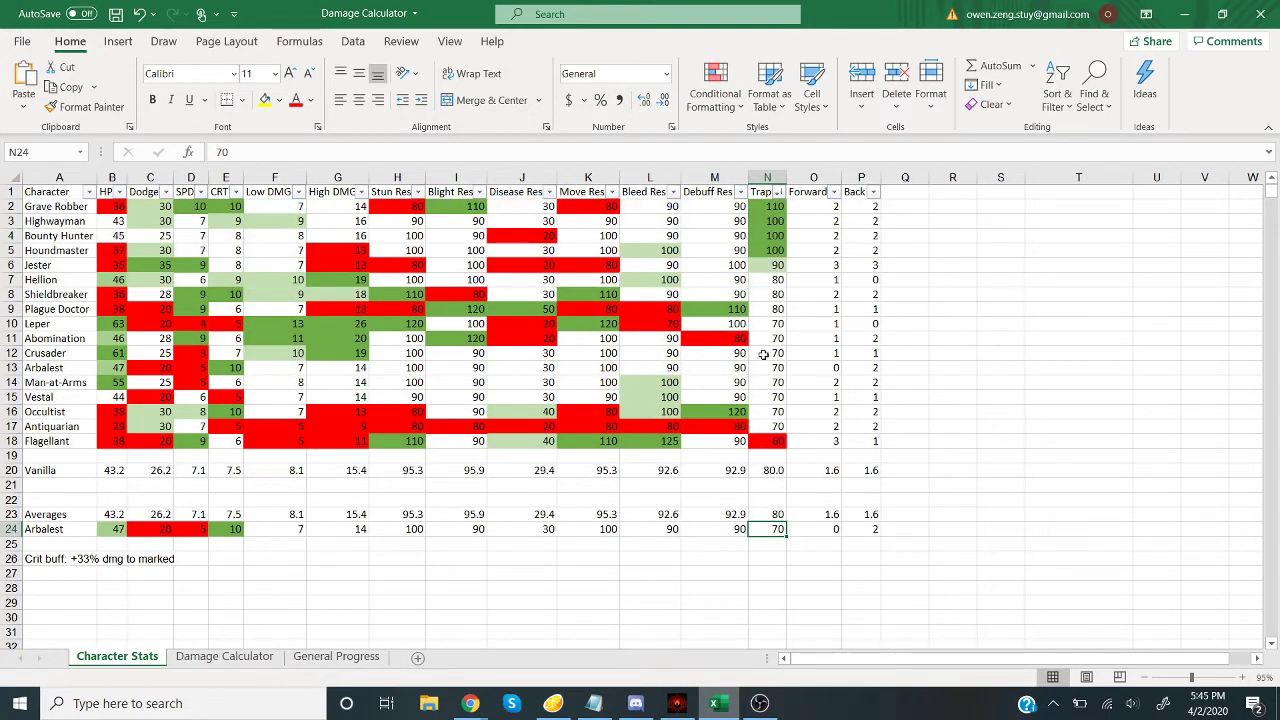
left_click_drag(774, 325, 777, 420)
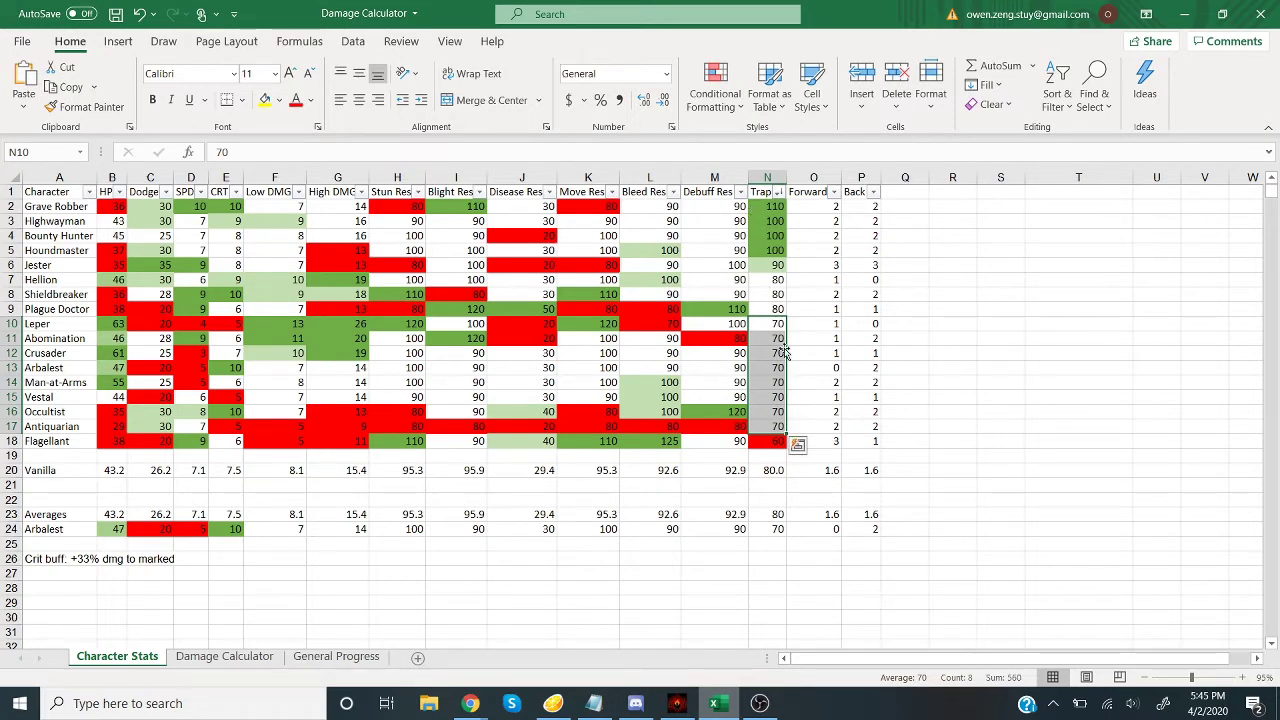
Compare the Arbalest's Forward and Back movement values in row 24 with the averages
left_click(838, 354)
left_click(826, 470)
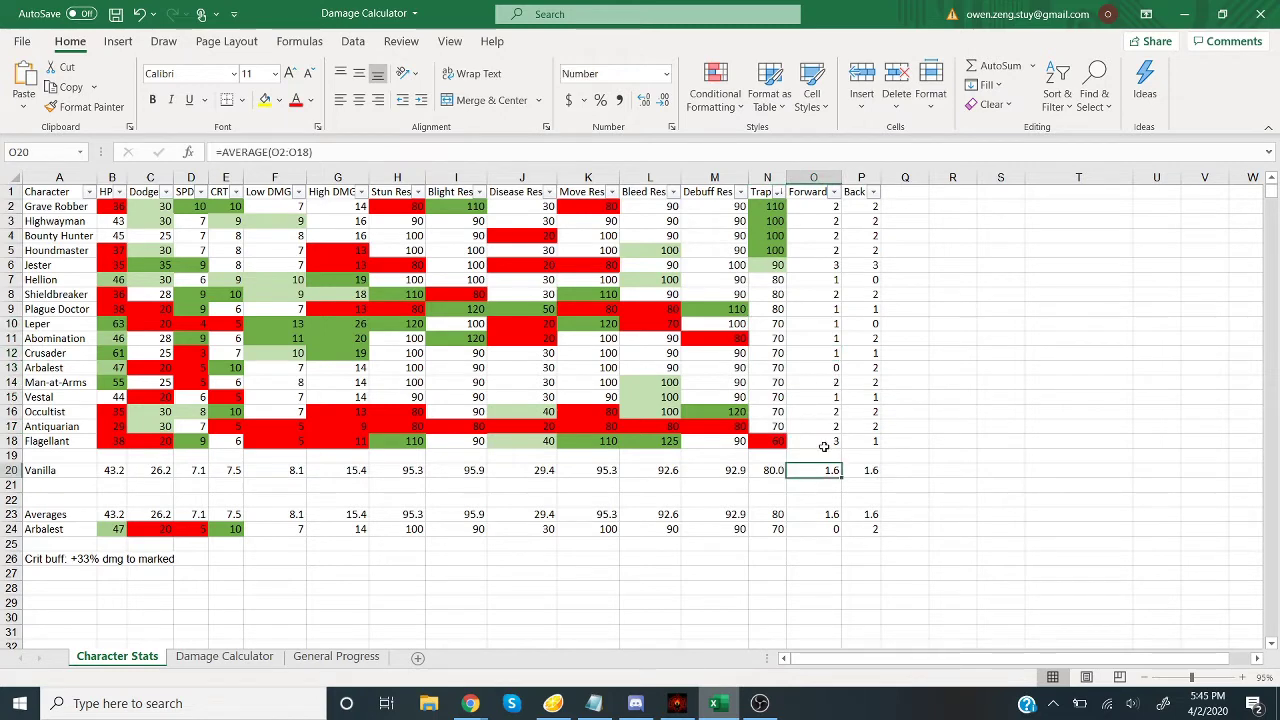
left_click(830, 545)
left_click(830, 530)
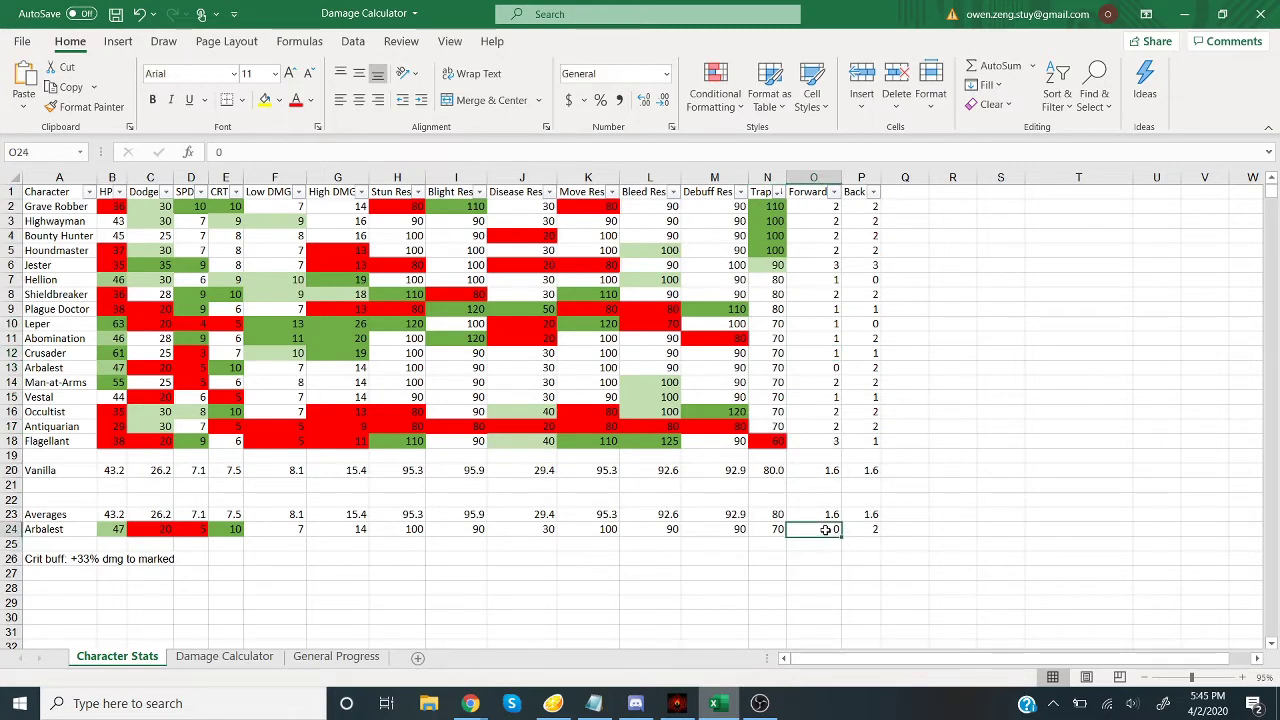
left_click(852, 529)
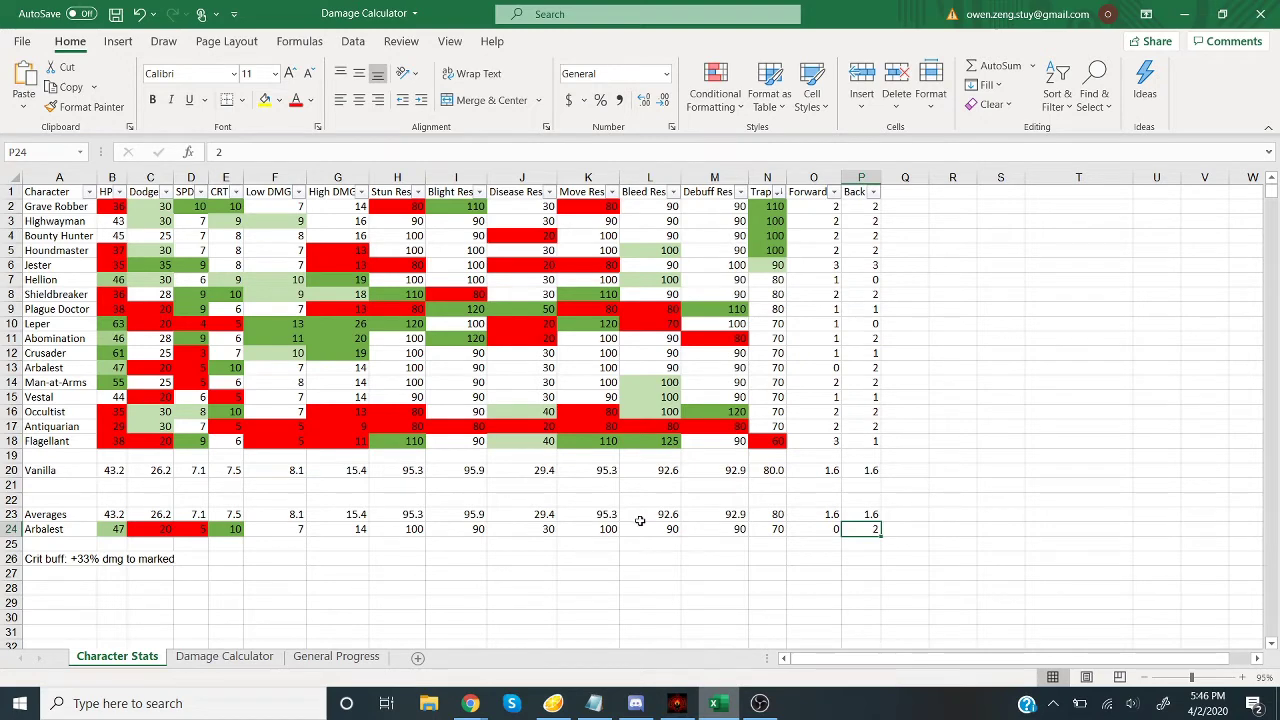
Sort the character table from largest to smallest by CRT to compare the Arbalest's crit with the other characters
left_click(224, 527)
left_click(238, 192)
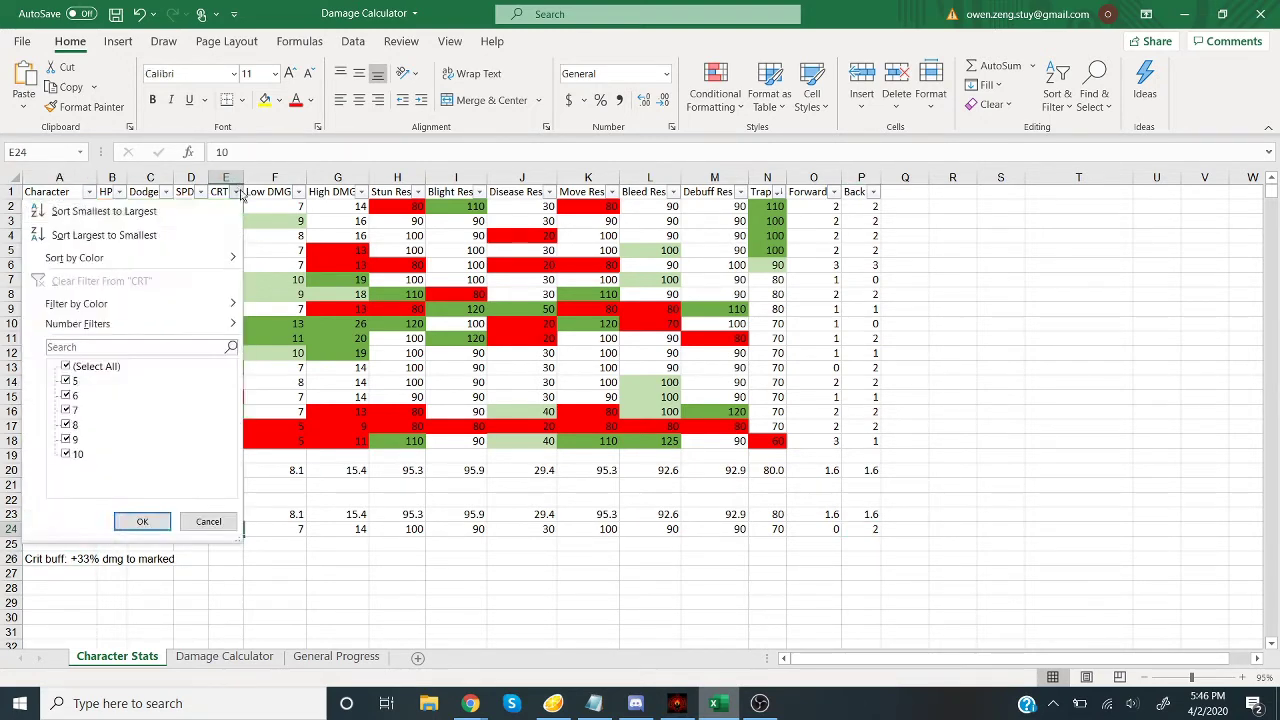
left_click(224, 236)
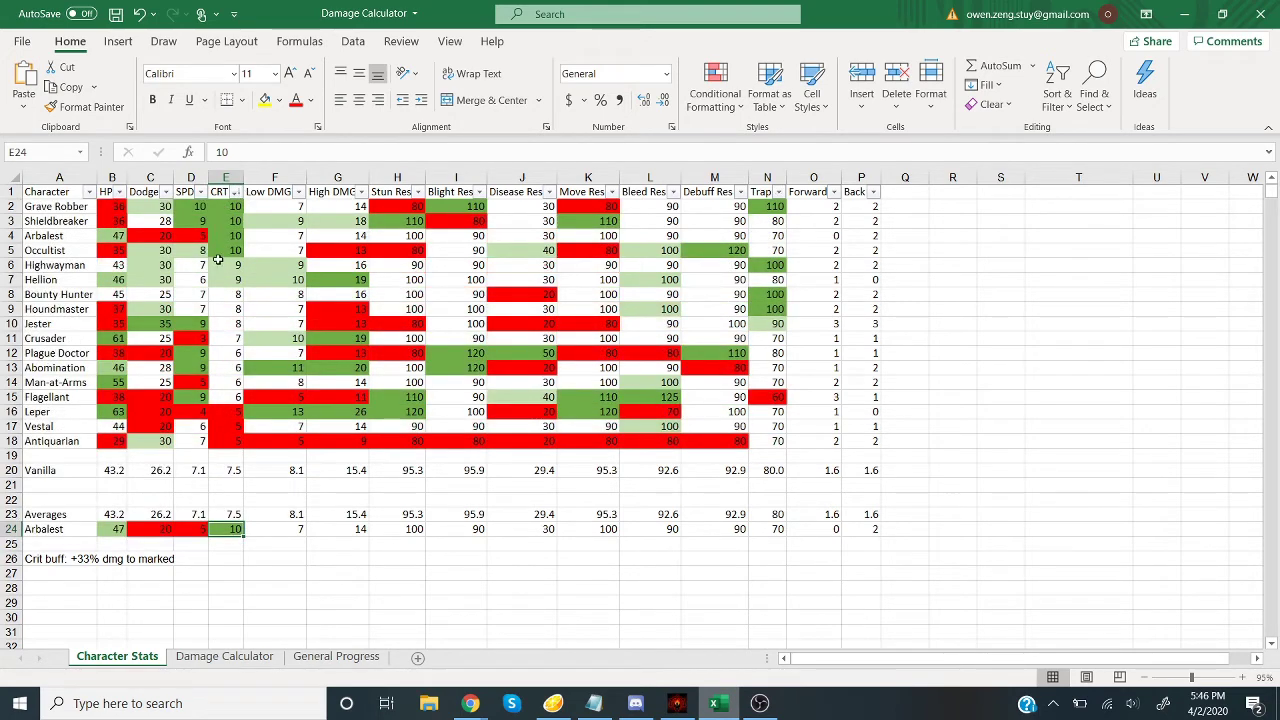
Inspect the crit buff note in cell A26 below the Arbalest's stats, leaving its text unedited
left_click(68, 561)
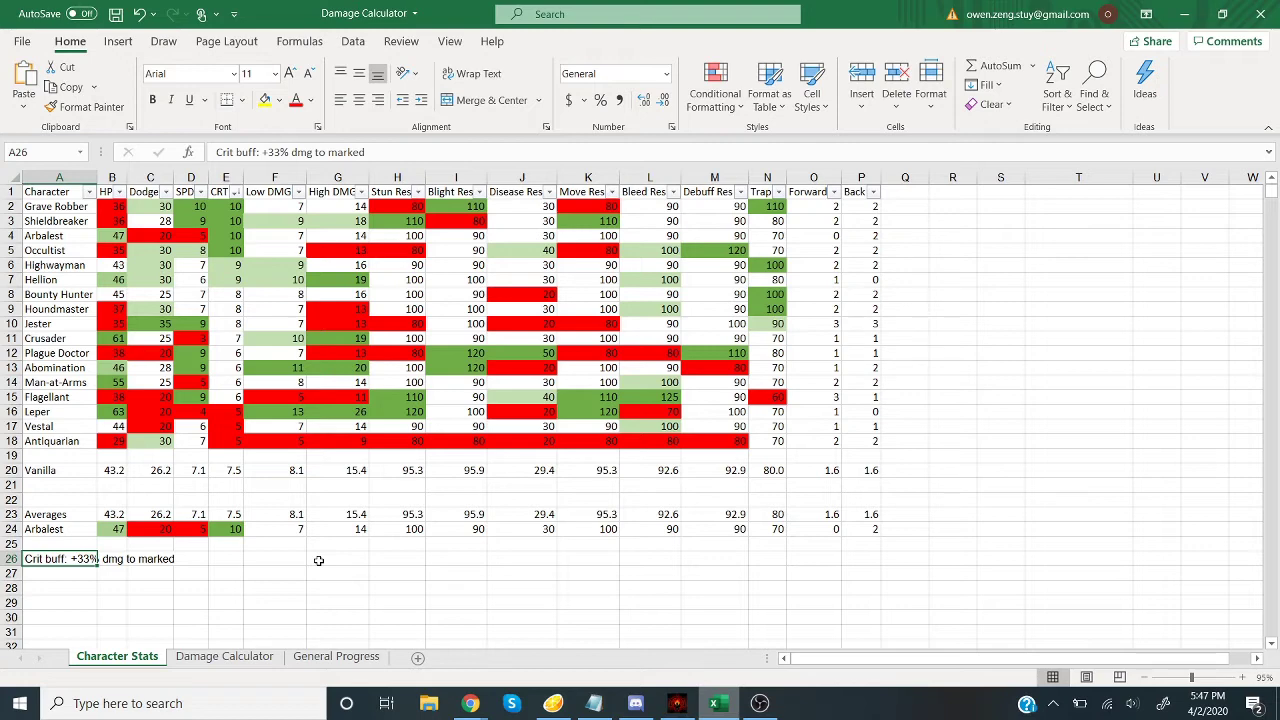
double_click(78, 558)
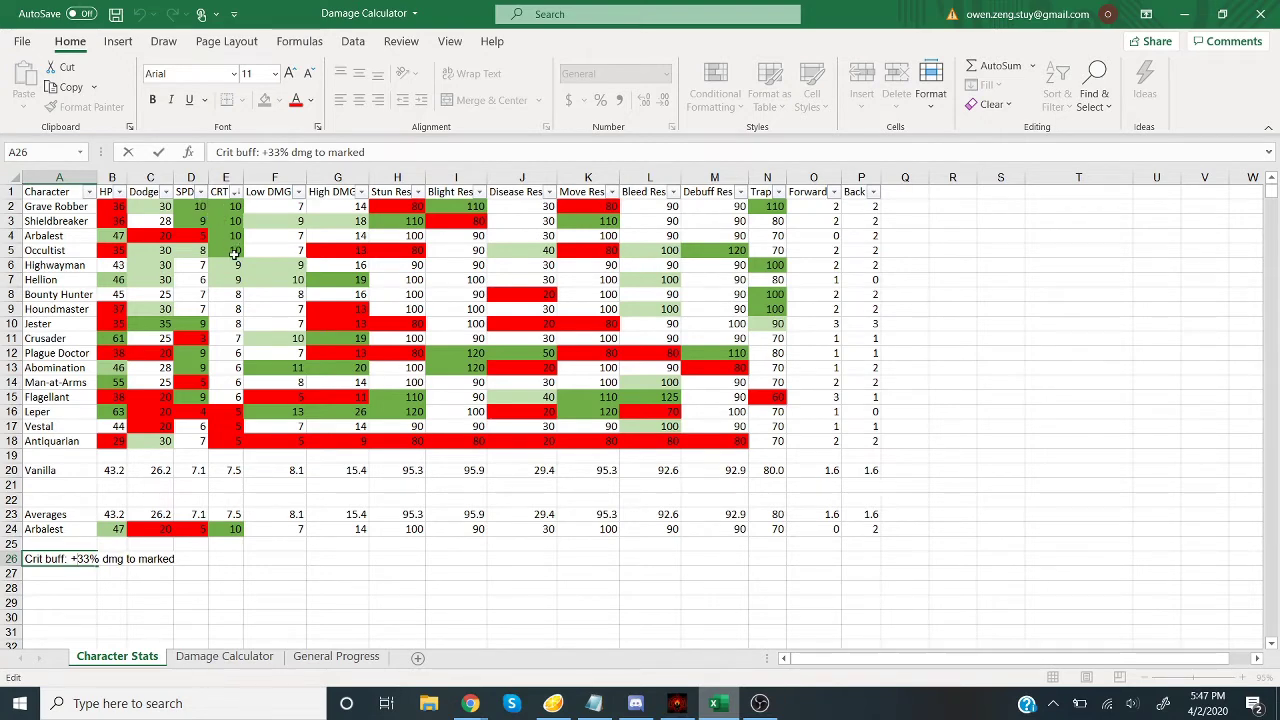
left_click(338, 571)
left_click(253, 571)
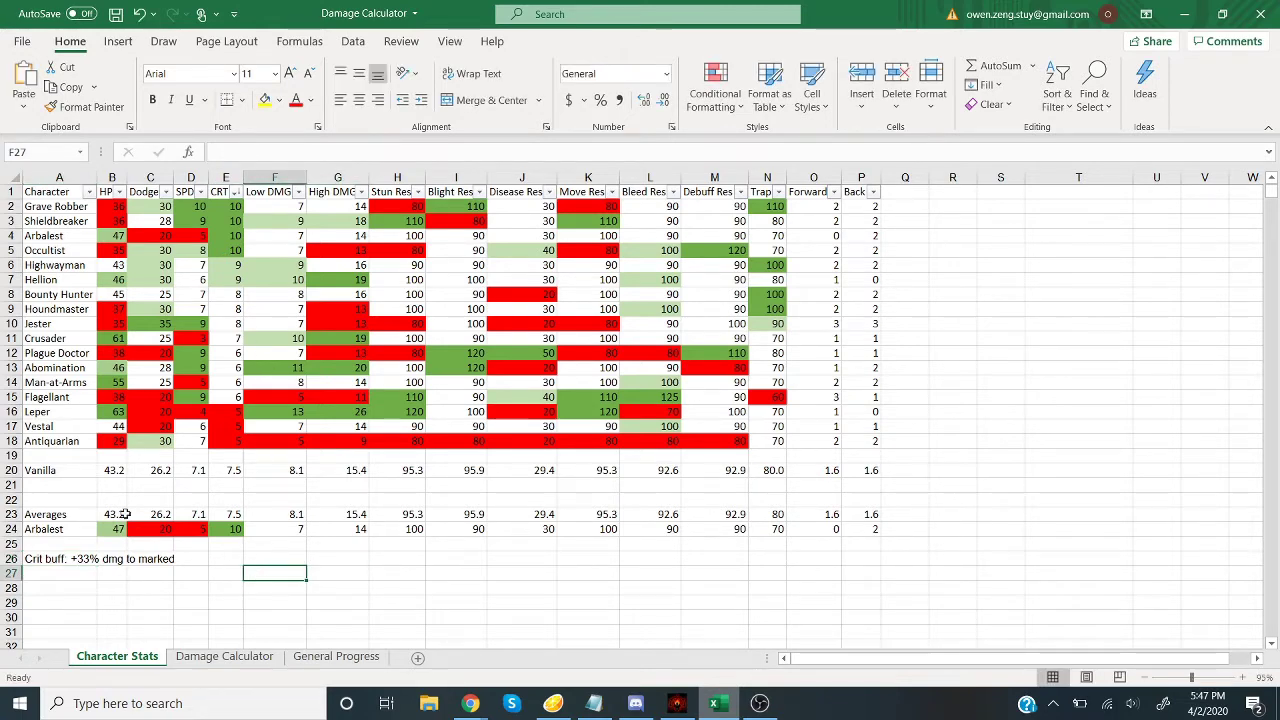
Review the Arbalest's HP, Dodge, Blight Res and Bleed Res in row 24 against the averages
left_click(103, 533)
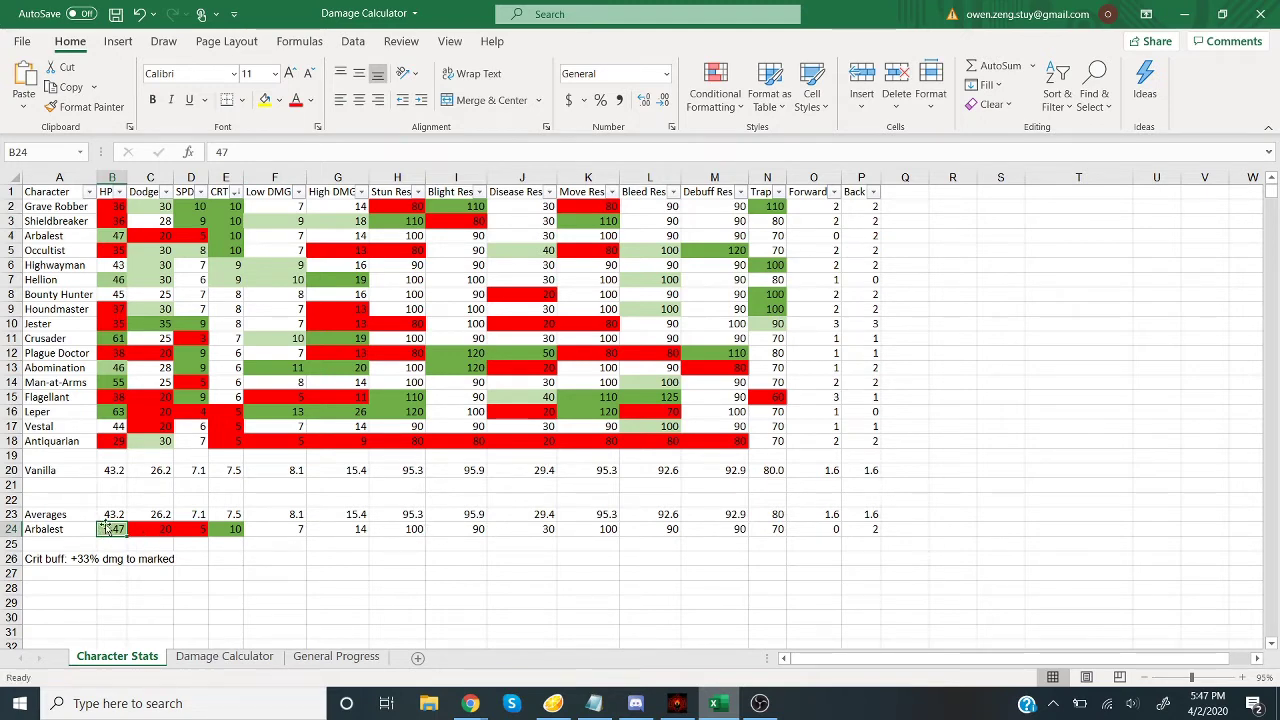
left_click(132, 527)
left_click(109, 528)
left_click(145, 529)
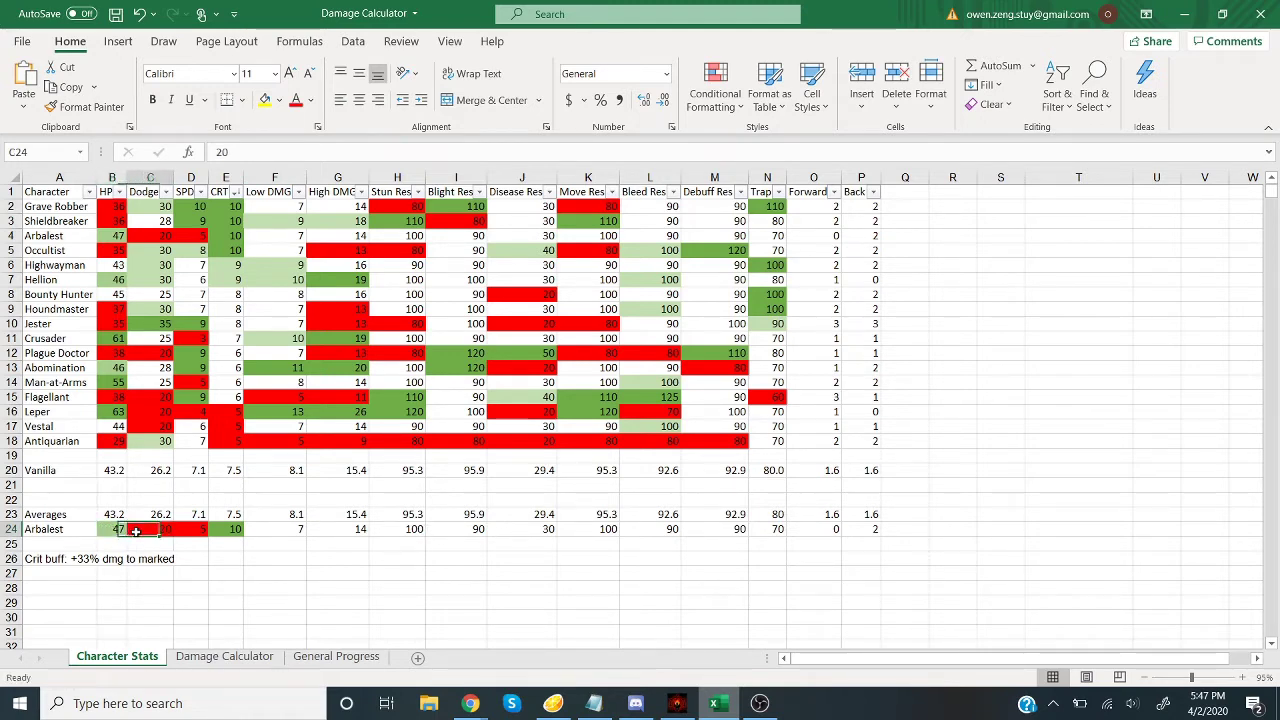
left_click(448, 531)
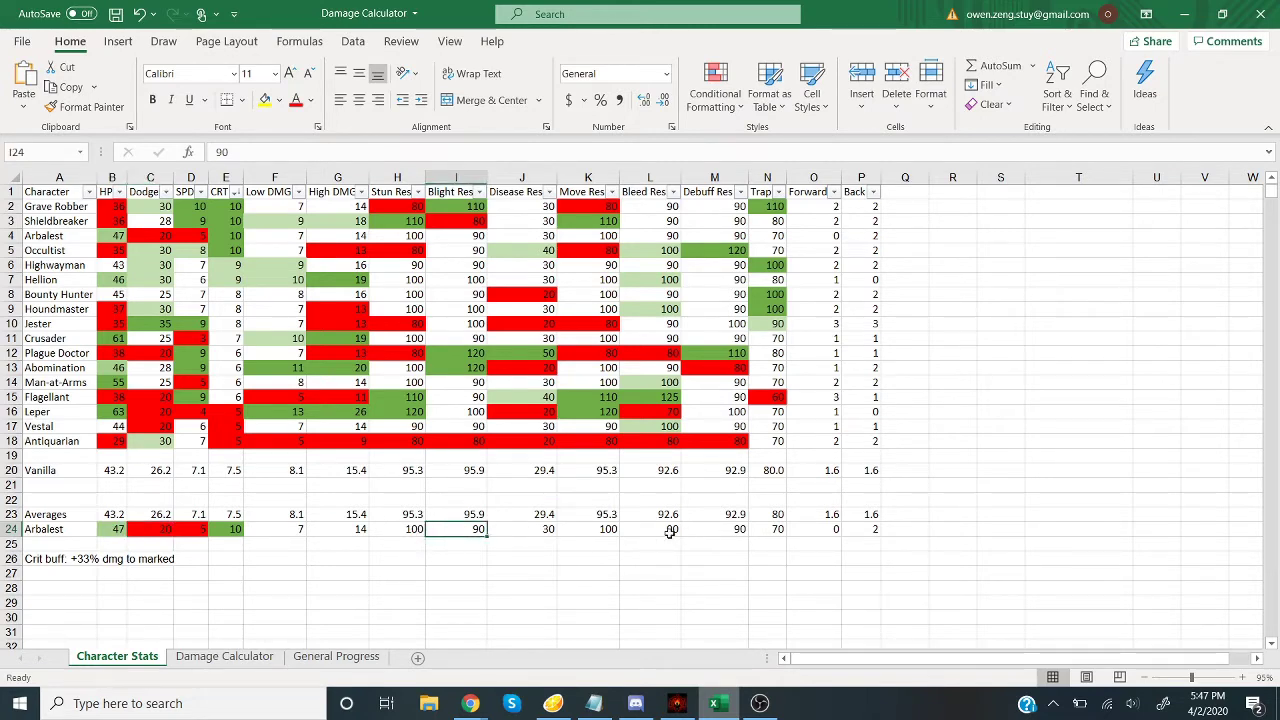
left_click(657, 533)
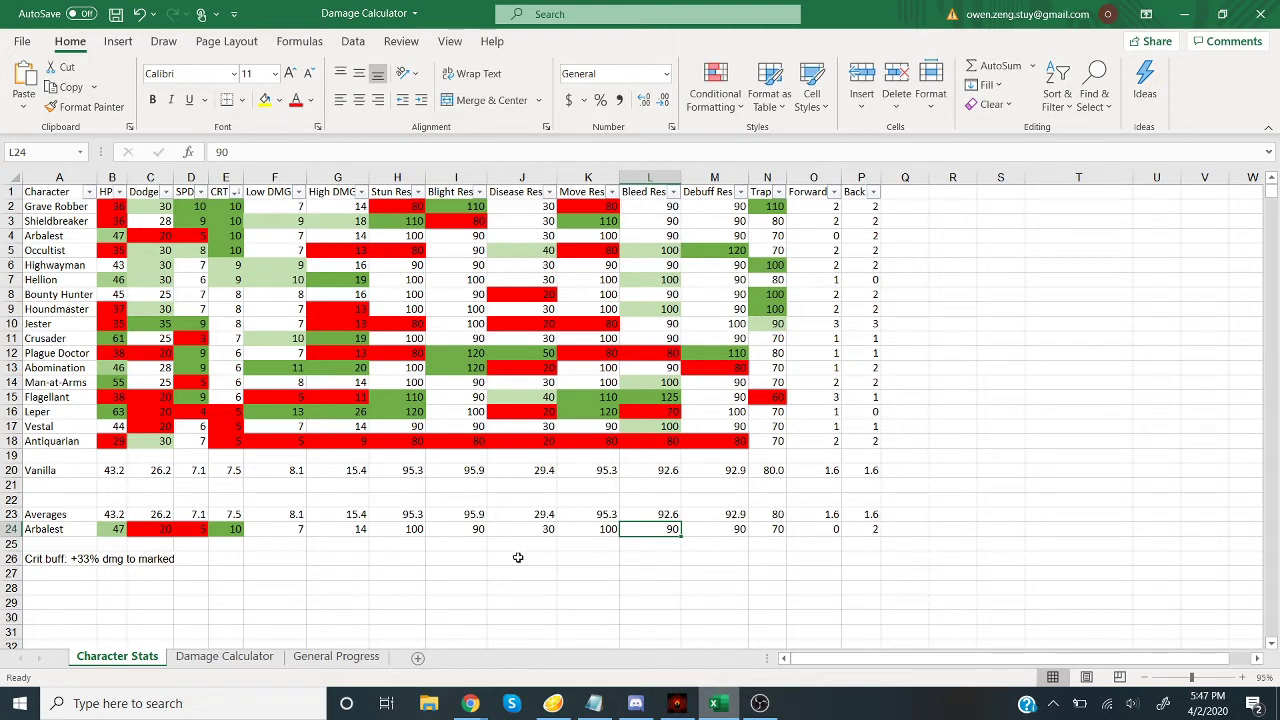
left_click(112, 517)
left_click(113, 528)
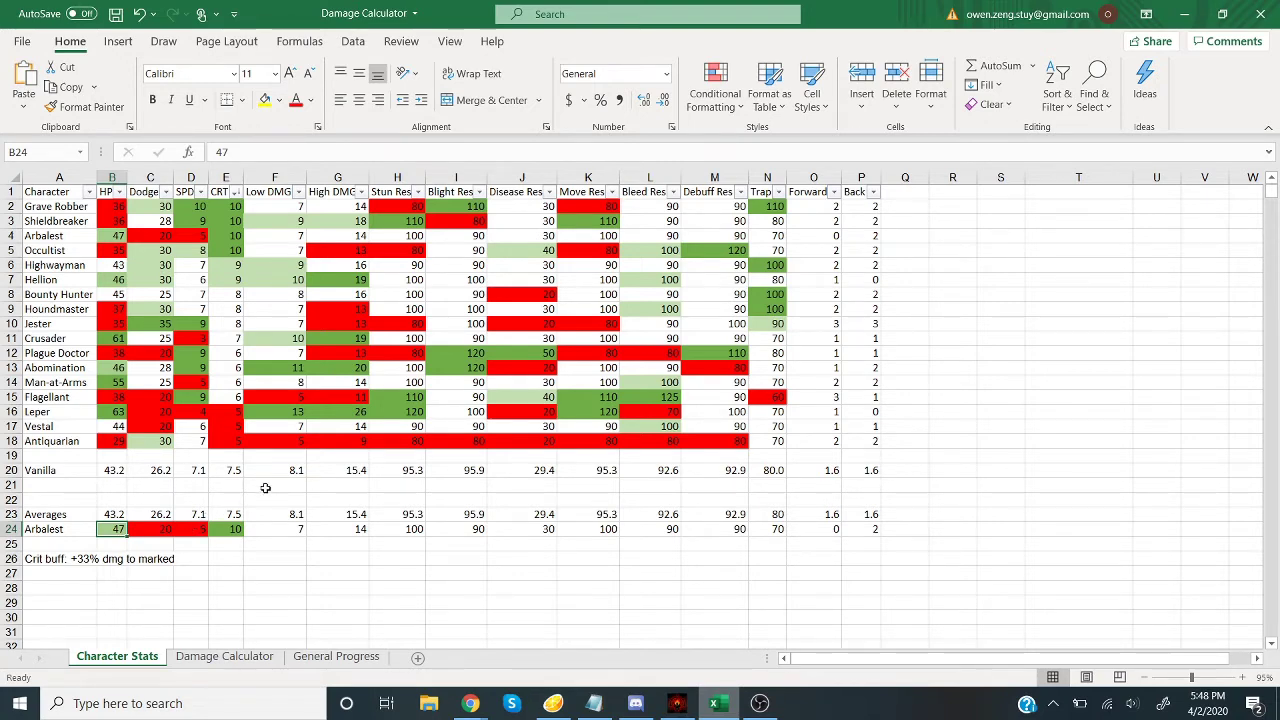
Switch back to Darkest Dungeon and examine the tooltips of the Arbalest's combat skills
key("alt+Tab")
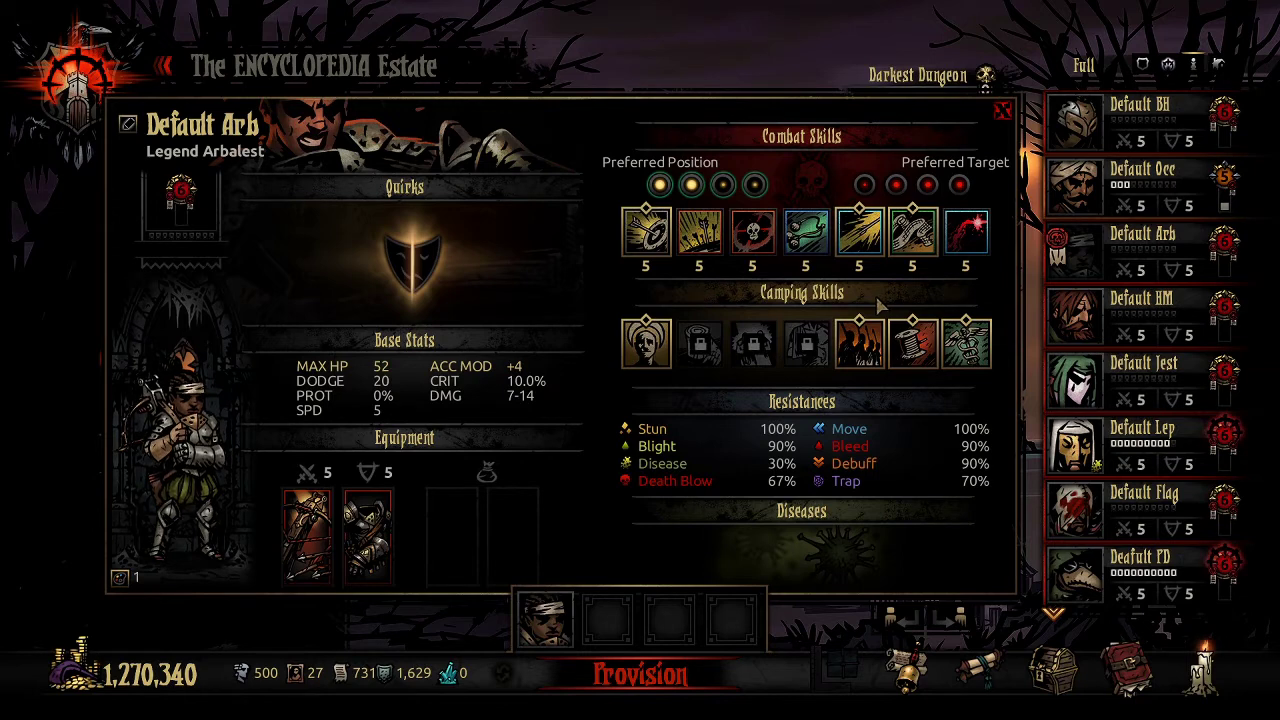
mouse_move(963, 252)
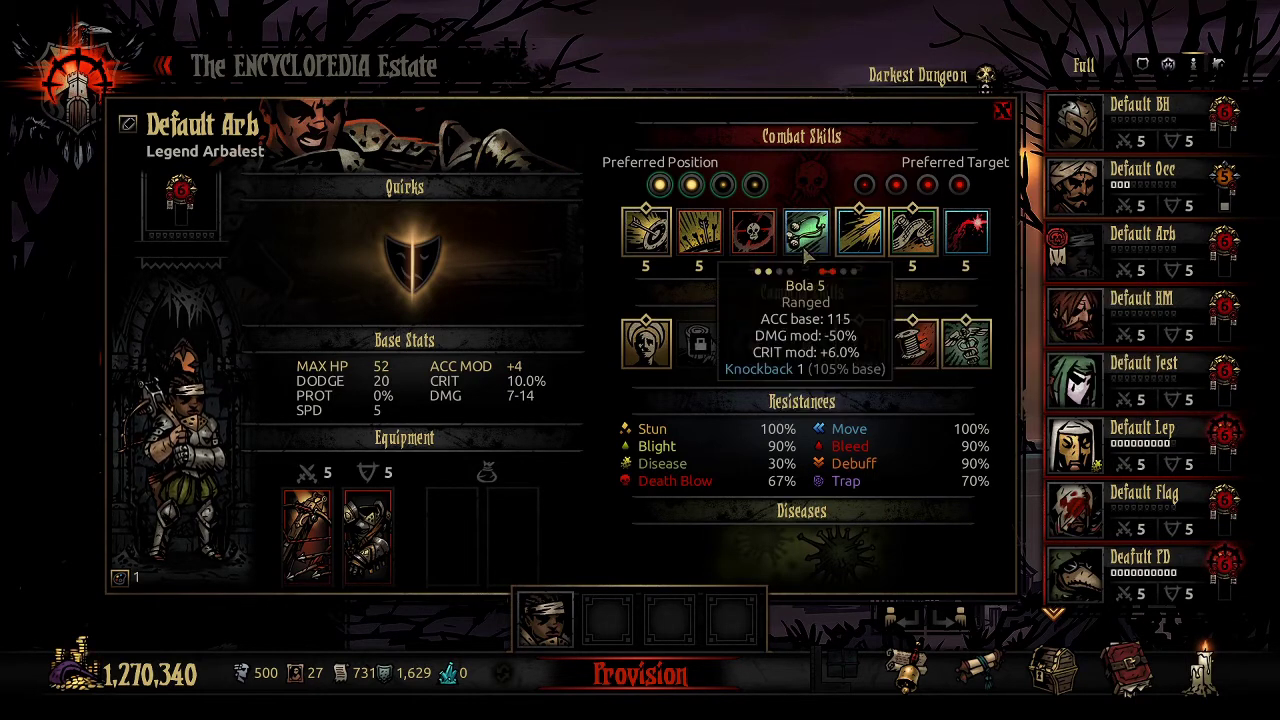